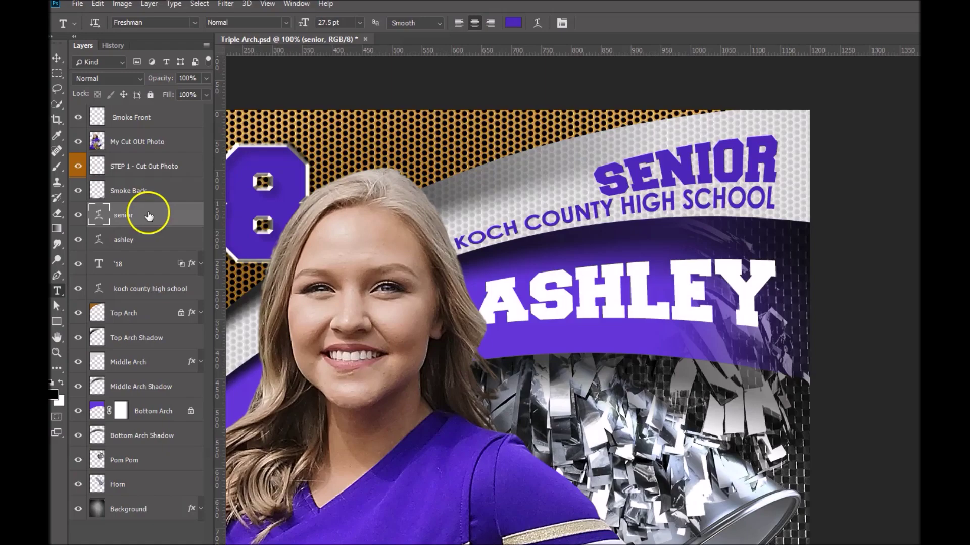
Replace the SENIOR banner headline with the text 'CHEER SQUAD'
{"action": "left_click", "coordinate": [154, 211]}
{"action": "left_click", "coordinate": [100, 223]}
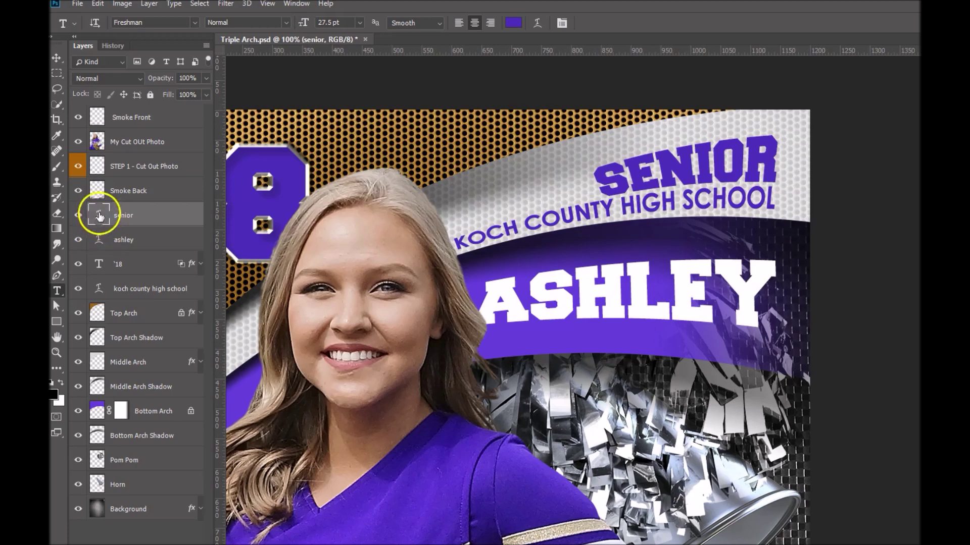
{"action": "left_click", "coordinate": [98, 214]}
{"action": "double_click", "coordinate": [99, 212]}
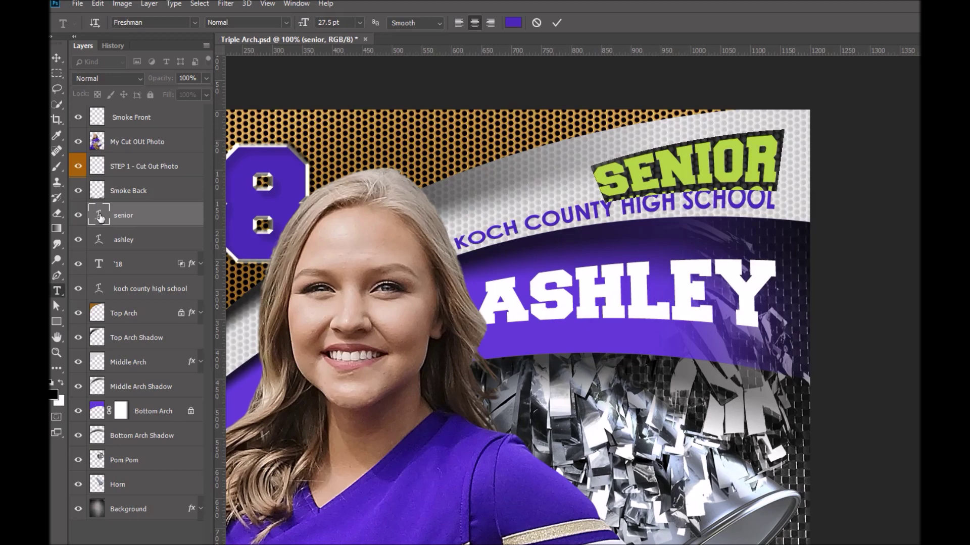
{"action": "type", "text": "CHEER SQ"}
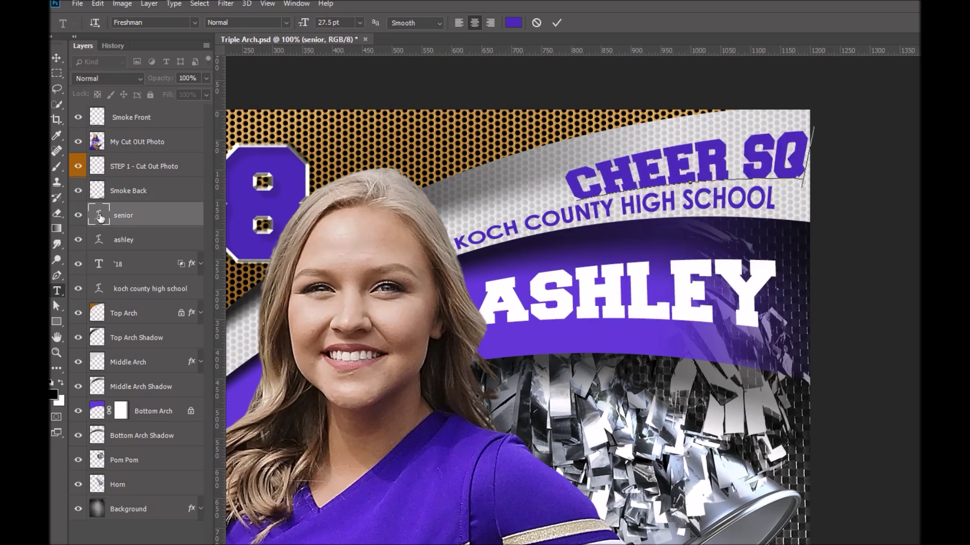
{"action": "type", "text": "UAD"}
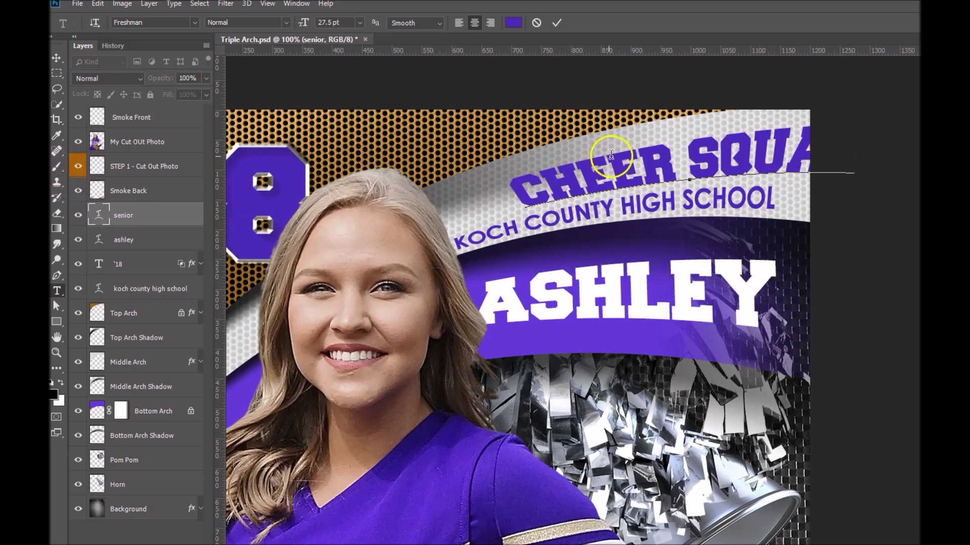
{"action": "key", "text": "ctrl"}
Move the CHEER SQUAD headline left, tilt it about 9°, and nudge it down above the school name
{"action": "left_click_drag", "start_coordinate": [782, 147], "coordinate": [722, 154]}
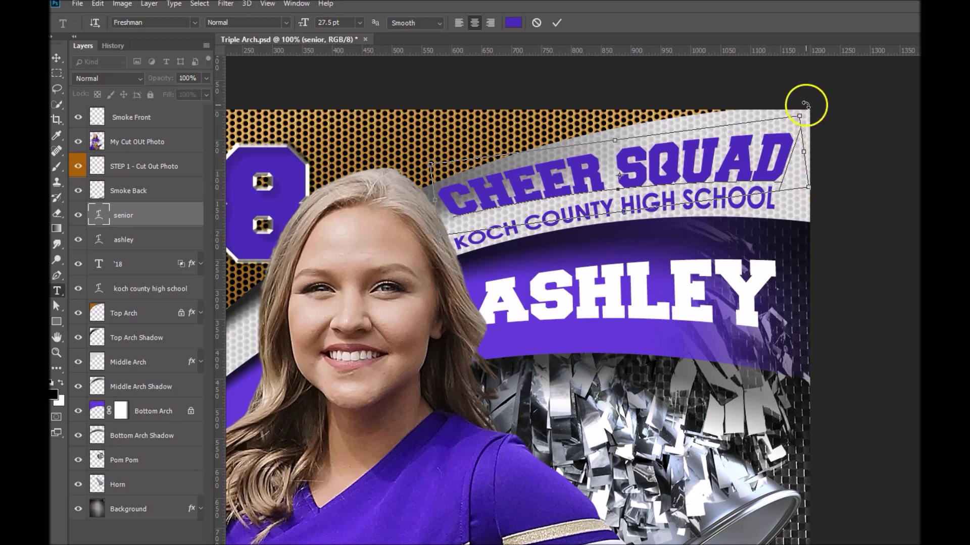
{"action": "left_click_drag", "start_coordinate": [819, 202], "coordinate": [831, 191]}
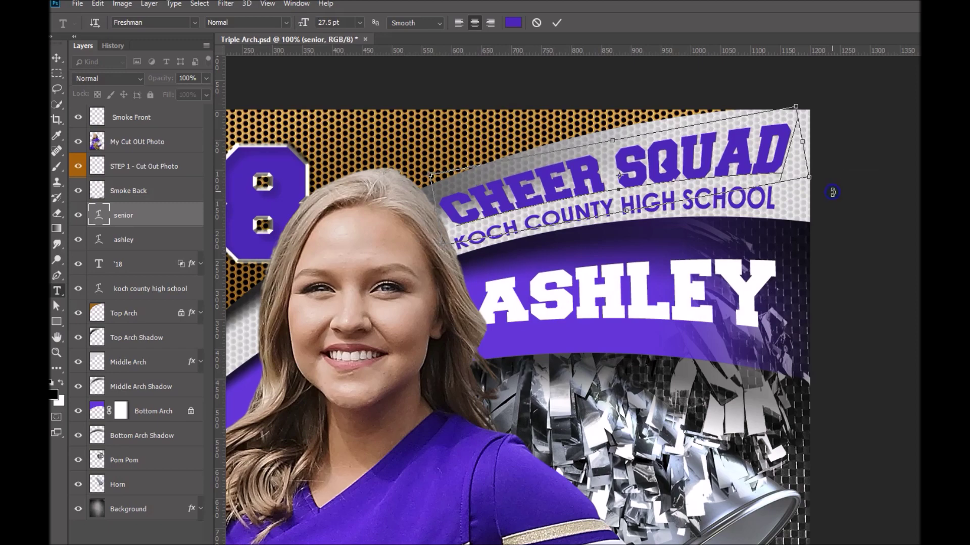
{"action": "left_click_drag", "start_coordinate": [745, 165], "coordinate": [735, 167]}
{"action": "left_click", "coordinate": [532, 168]}
Bring up the headline's Warp Text settings, showing Arch with Bend +8
{"action": "right_click", "coordinate": [738, 142]}
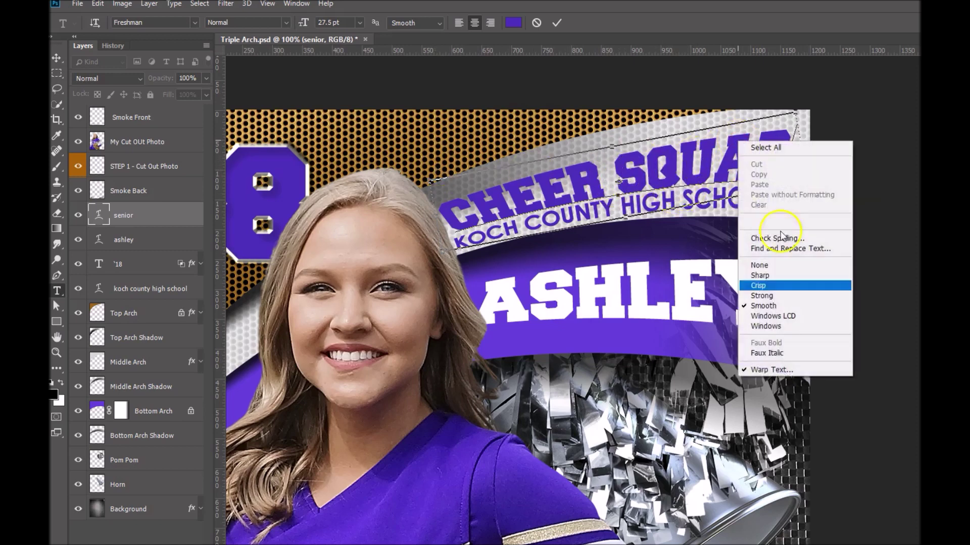
{"action": "left_click", "coordinate": [779, 369]}
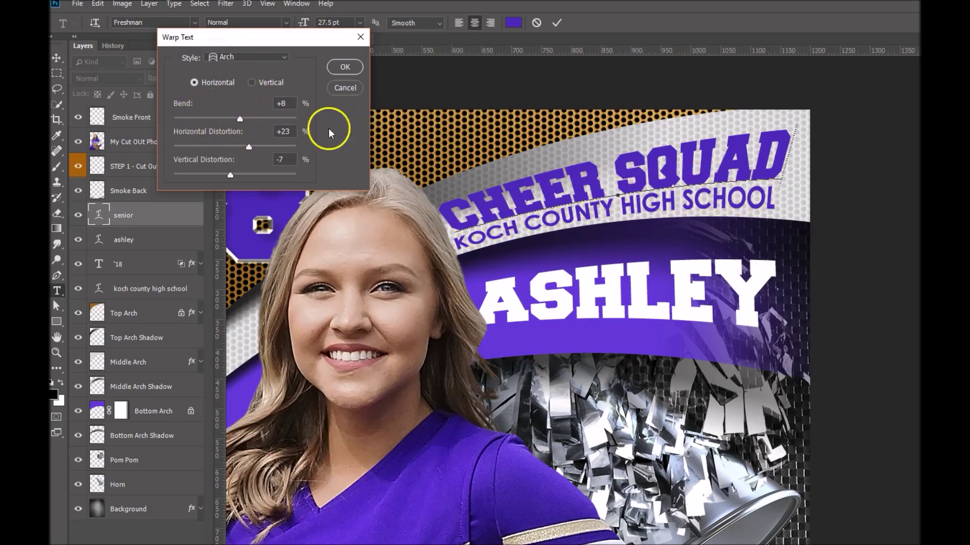
Raise the Arch warp's Bend from +8 to +11
{"action": "left_click", "coordinate": [274, 100]}
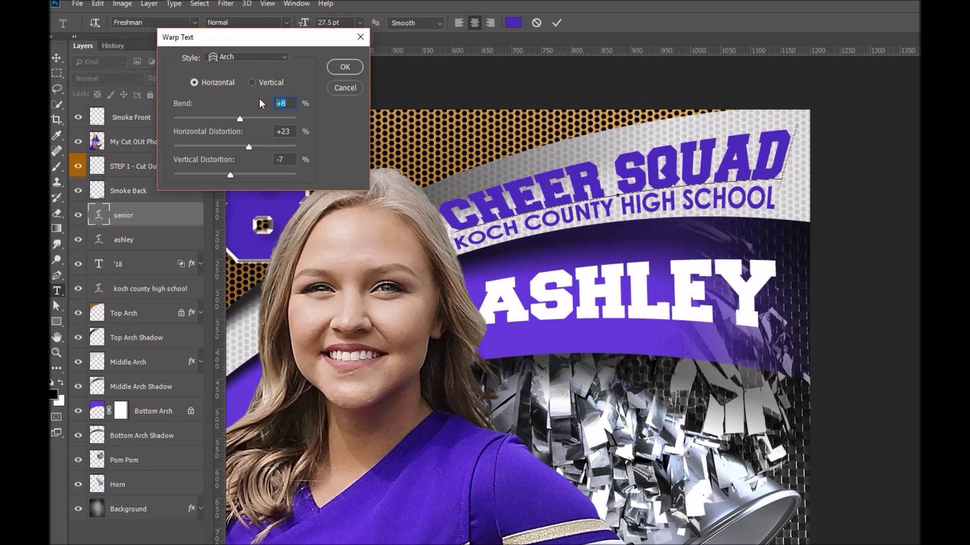
{"action": "key", "text": "Up"}
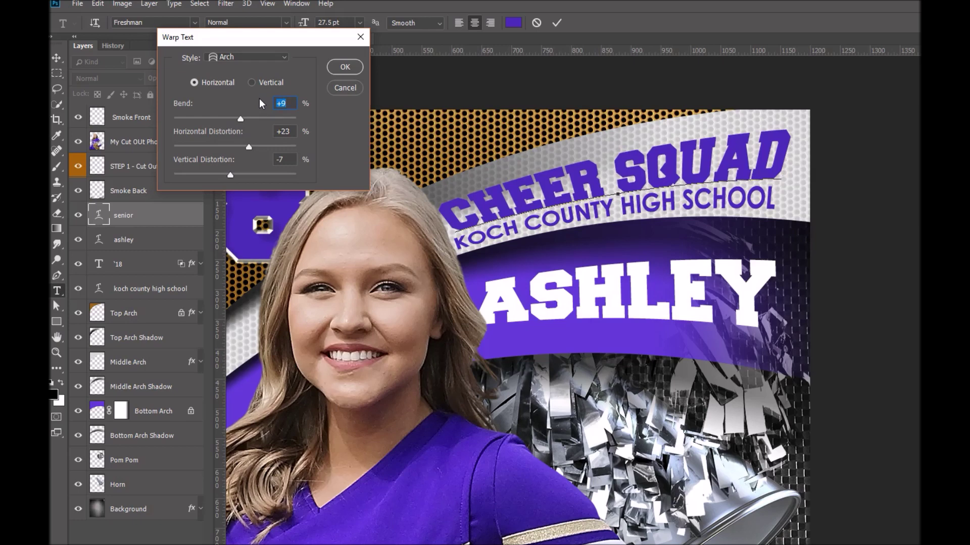
{"action": "key", "text": "Up"}
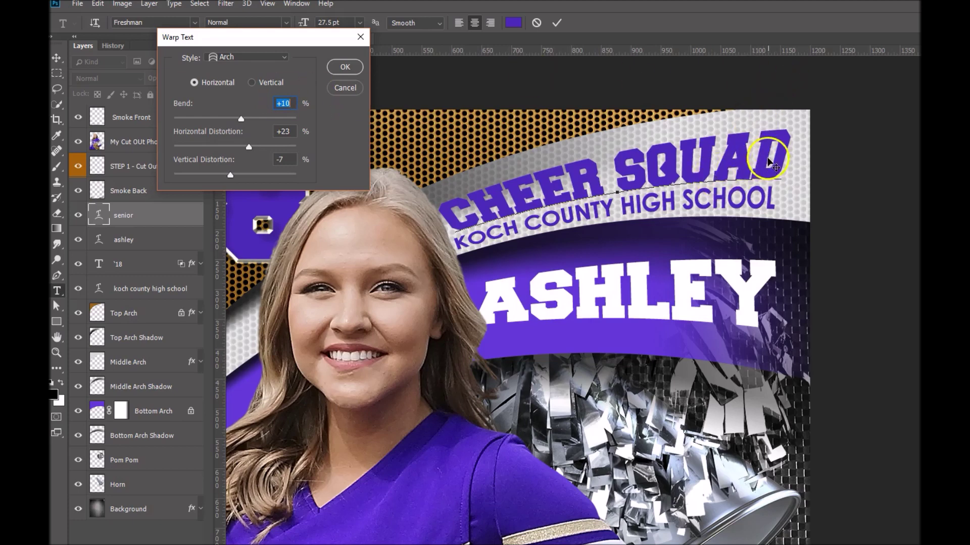
{"action": "key", "text": "Up"}
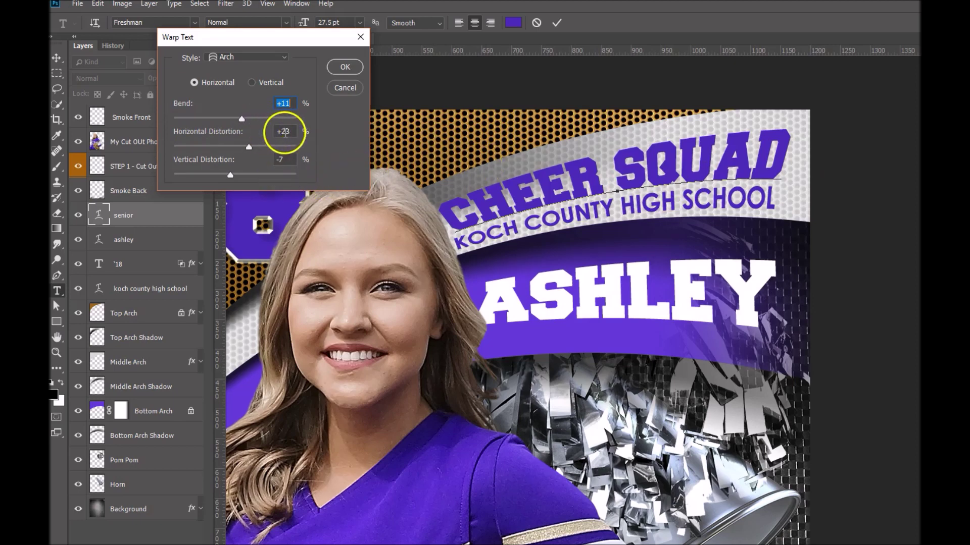
Increase the warp's Horizontal Distortion from +23 to +40
{"action": "left_click", "coordinate": [290, 131]}
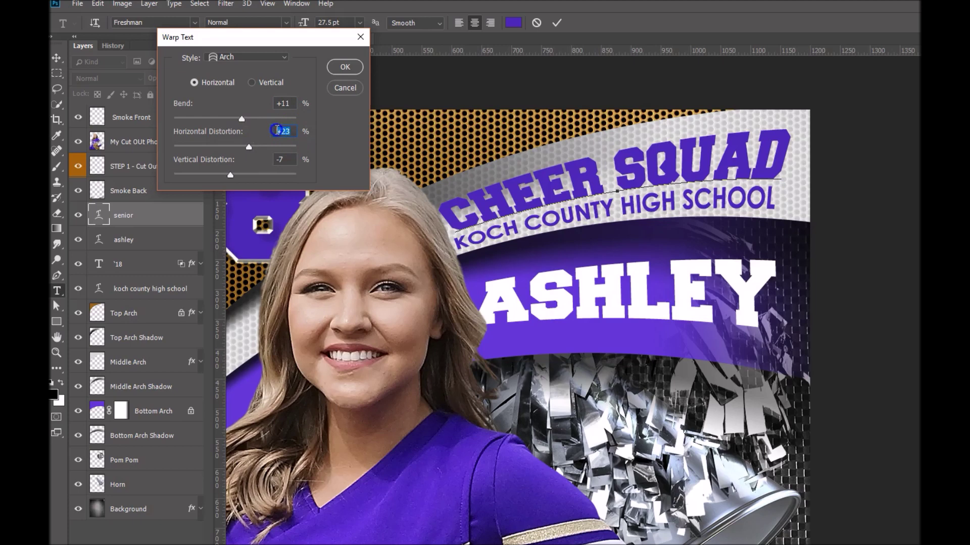
{"action": "left_click", "coordinate": [454, 207]}
{"action": "left_click", "coordinate": [804, 134]}
{"action": "left_click", "coordinate": [551, 197]}
{"action": "left_click", "coordinate": [477, 215]}
{"action": "left_click", "coordinate": [567, 188]}
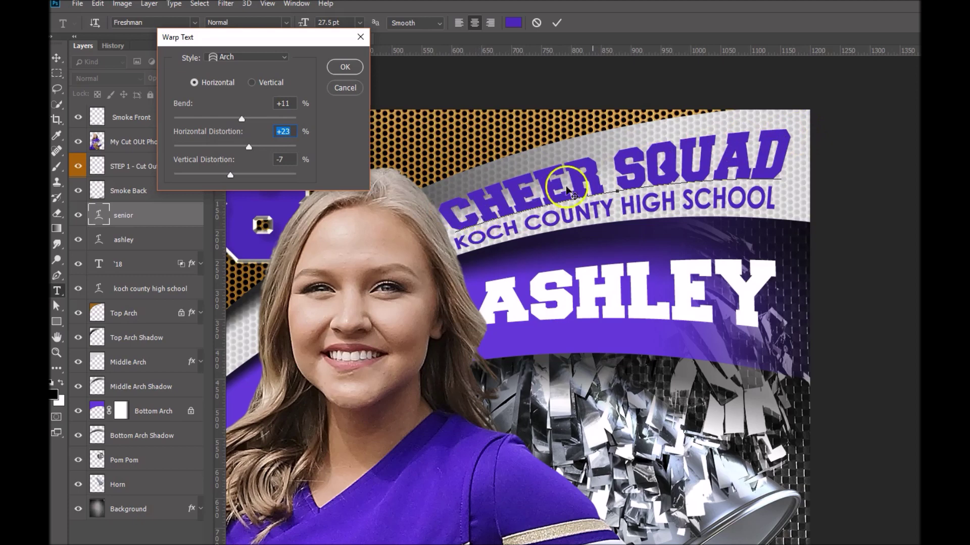
{"action": "left_click", "coordinate": [249, 148]}
{"action": "left_click_drag", "start_coordinate": [249, 148], "coordinate": [260, 148]}
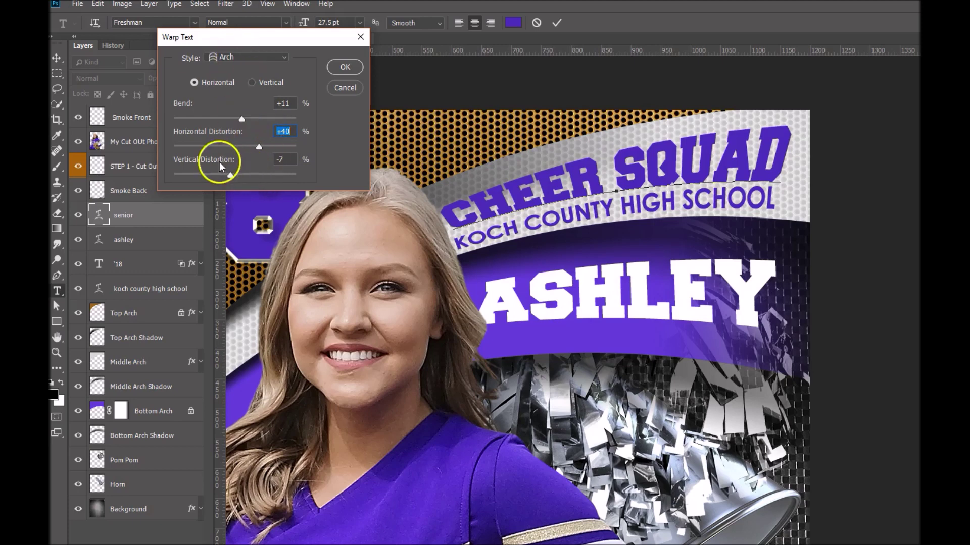
{"action": "double_click", "coordinate": [282, 159]}
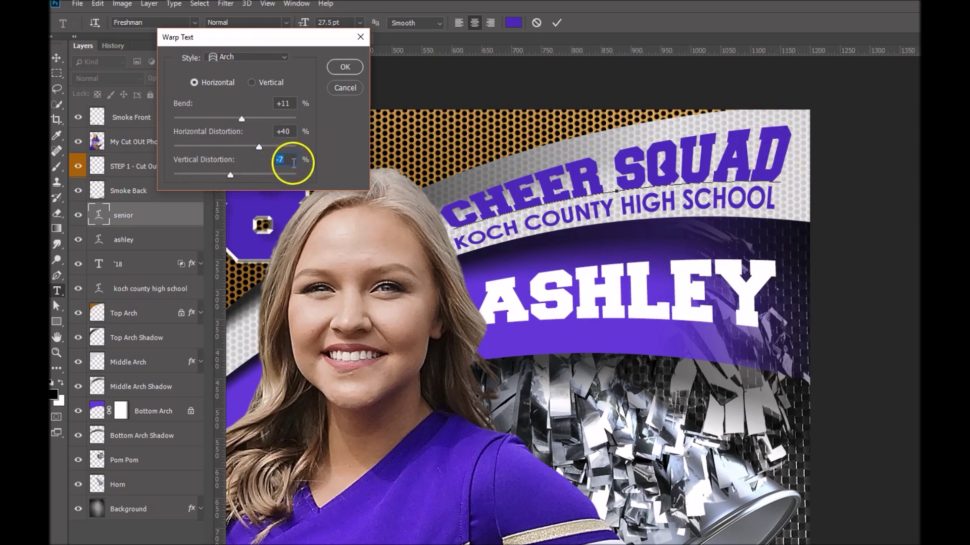
Set Vertical Distortion to -4 and apply the Arch warp to the headline
{"action": "key", "text": "Down"}
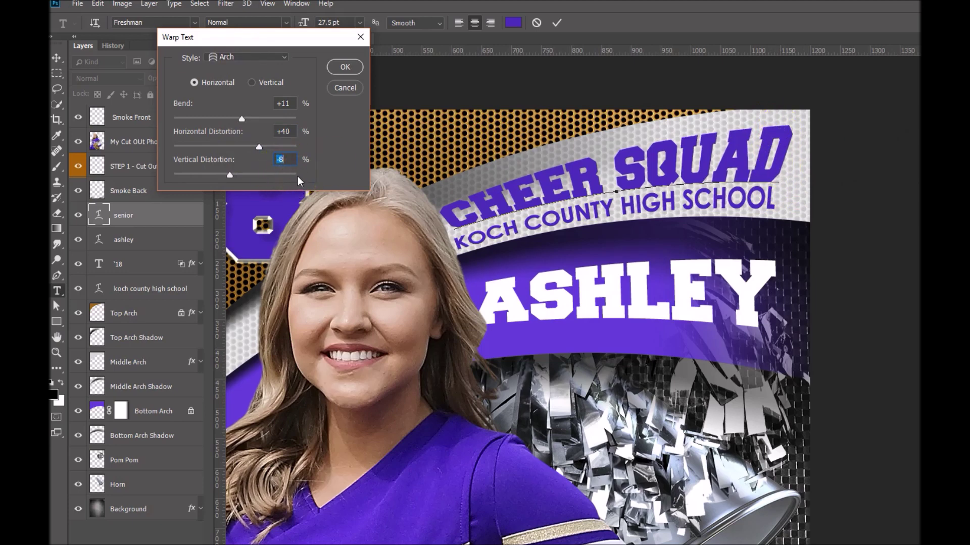
{"action": "key", "text": "Up"}
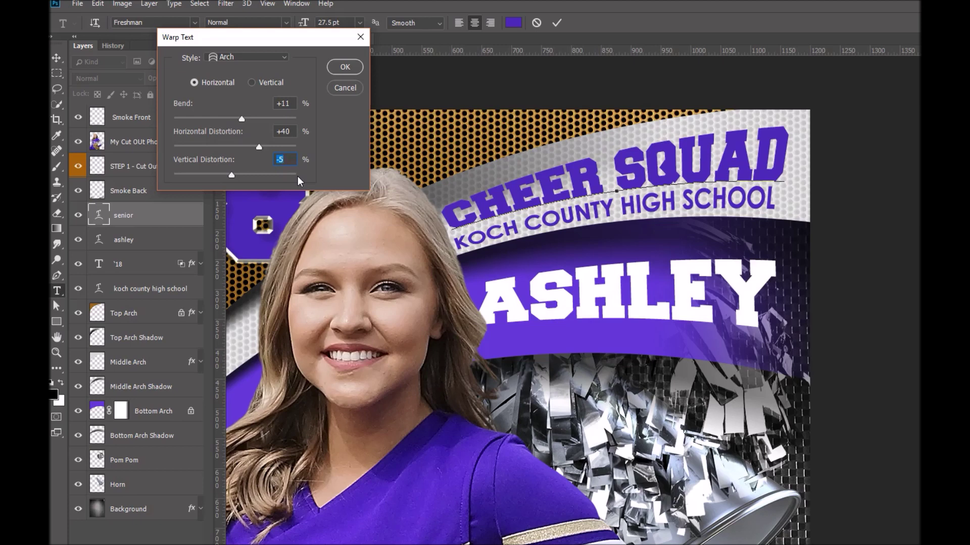
{"action": "key", "text": "Up"}
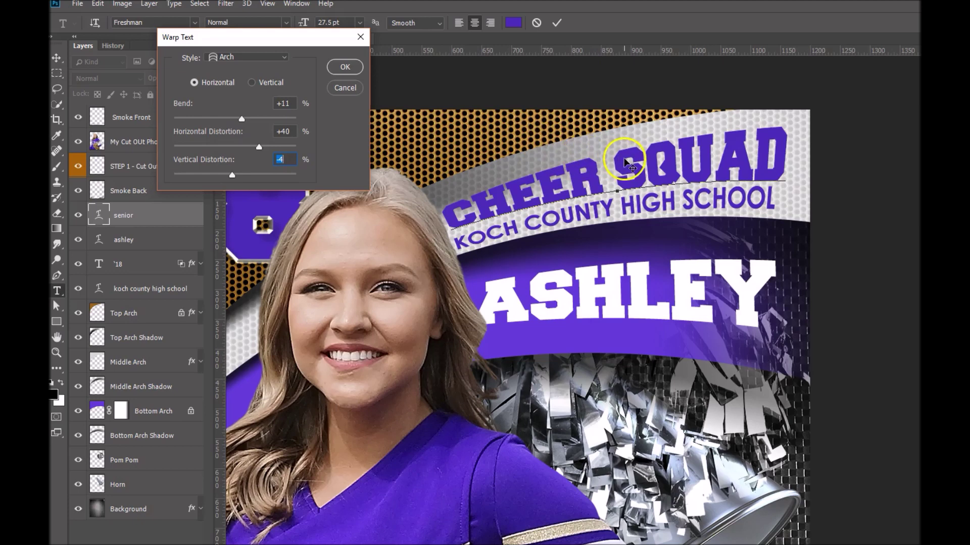
{"action": "left_click", "coordinate": [346, 67]}
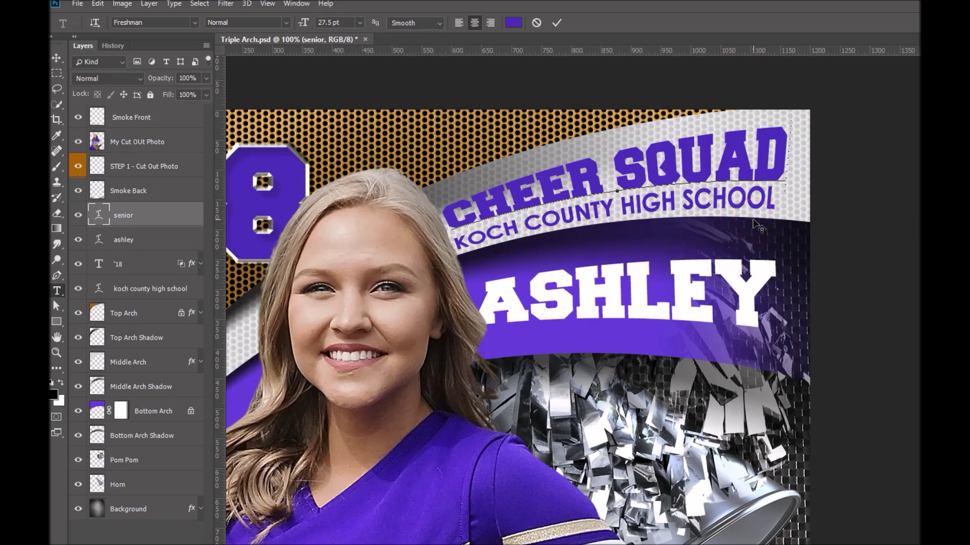
Rotate the warped headline to about -11.3° to match the banner and commit it
{"action": "left_click_drag", "start_coordinate": [757, 224], "coordinate": [779, 219]}
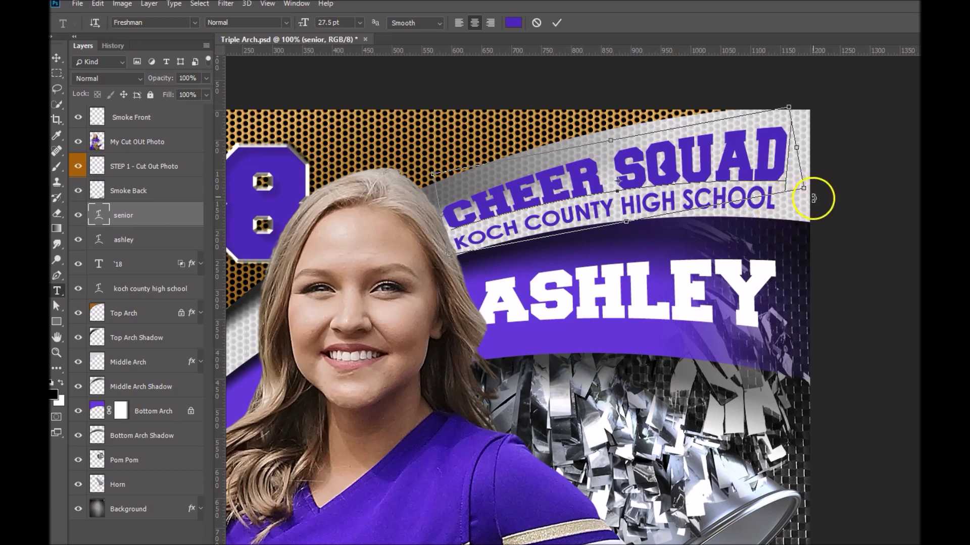
{"action": "left_click_drag", "start_coordinate": [817, 200], "coordinate": [818, 200]}
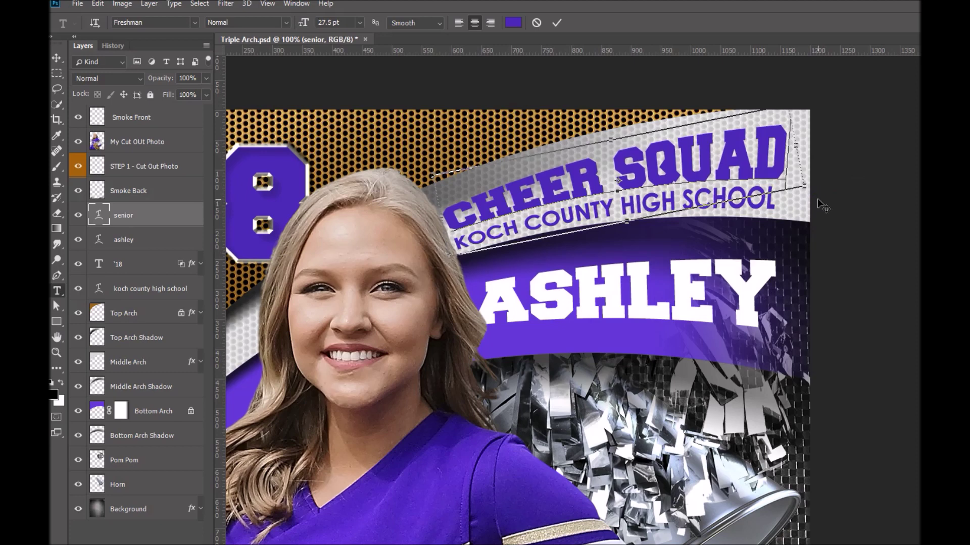
{"action": "key", "text": "ctrl+Return"}
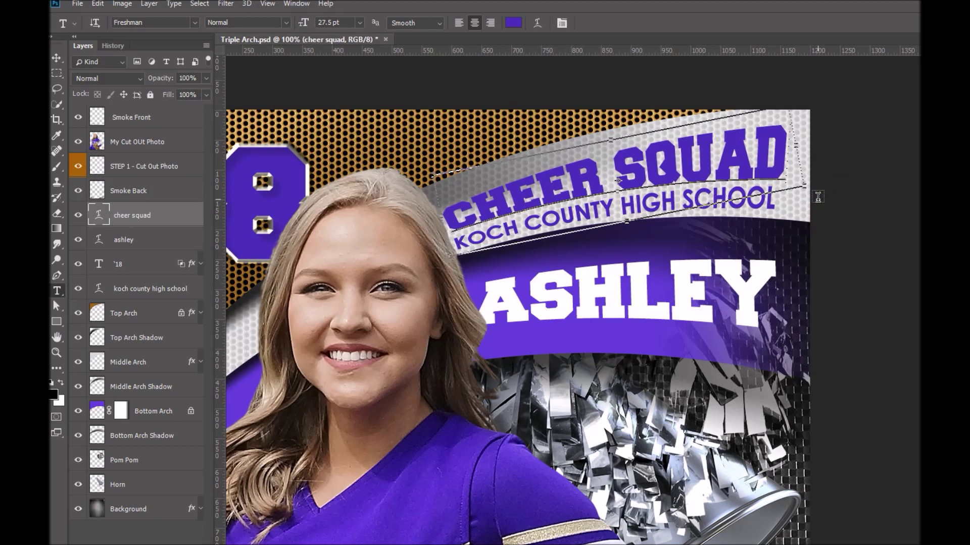
Shift the cheer squad layer about 11 px left with the Move tool
{"action": "left_click", "coordinate": [677, 165]}
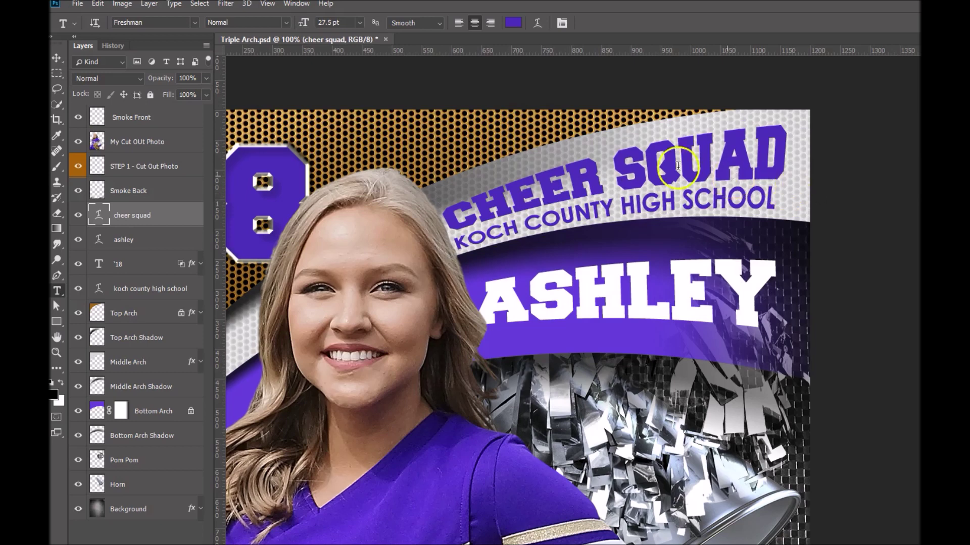
{"action": "left_click", "coordinate": [54, 54]}
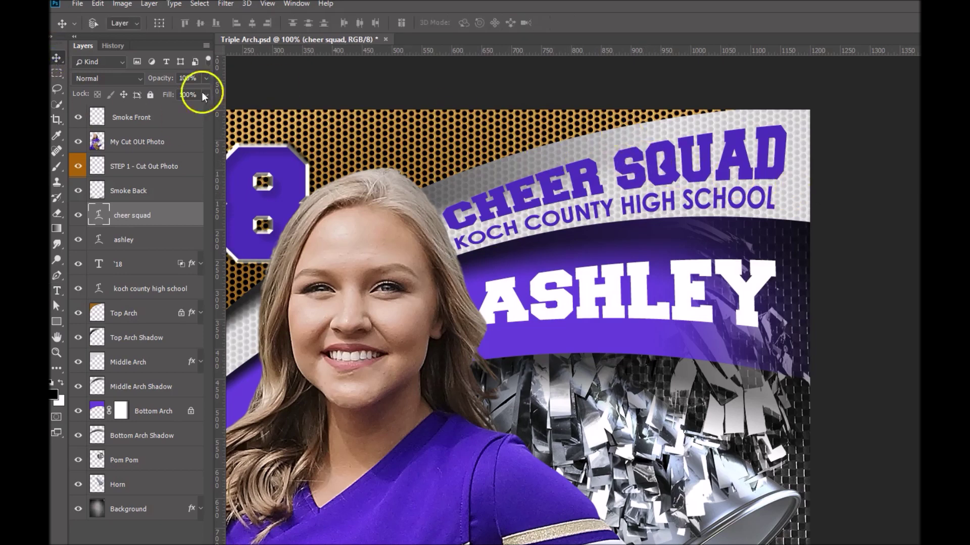
{"action": "left_click_drag", "start_coordinate": [639, 174], "coordinate": [635, 176]}
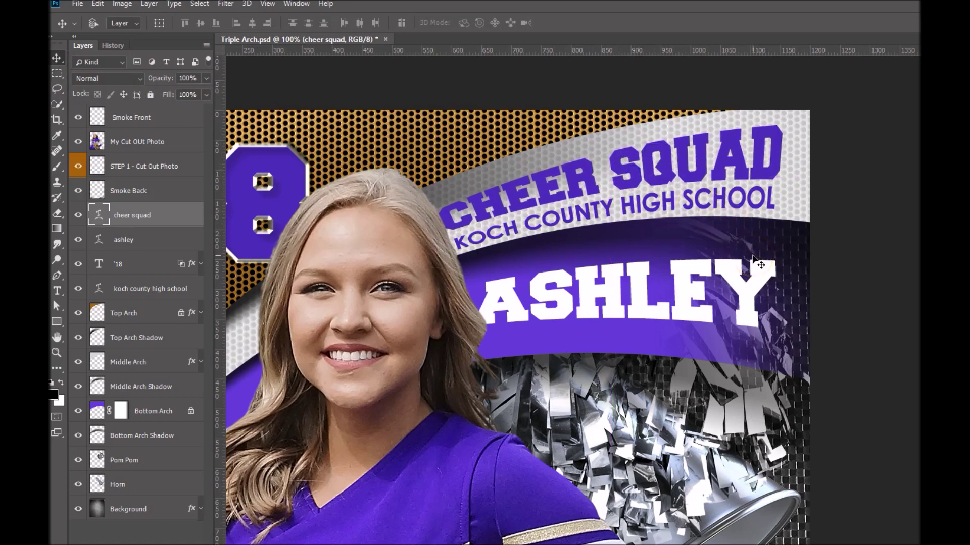